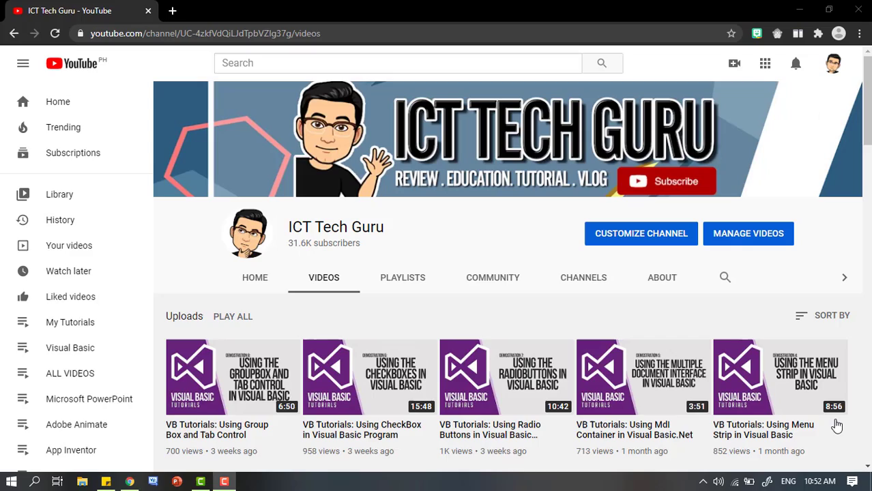
# Step: Open a new Chrome incognito window and load office.com
pyautogui.scroll(-3, 819, 382)
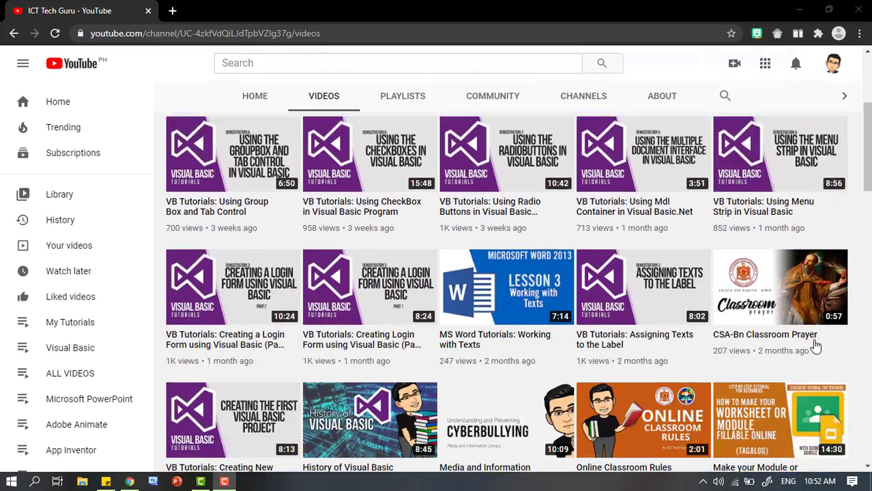
pyautogui.scroll(-2, 751, 327)
pyautogui.scroll(-4, 646, 305)
pyautogui.scroll(-5, 647, 305)
pyautogui.scroll(-3, 651, 310)
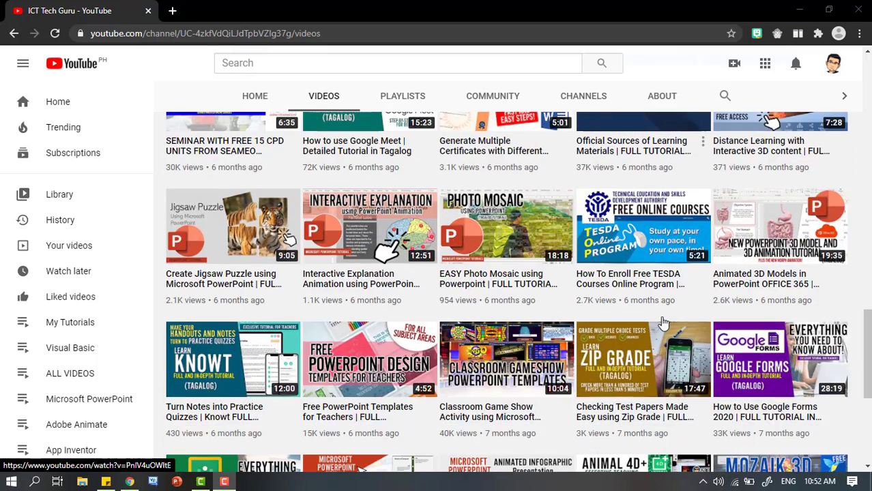
pyautogui.scroll(4, 664, 323)
pyautogui.scroll(4, 664, 323)
pyautogui.scroll(10, 664, 326)
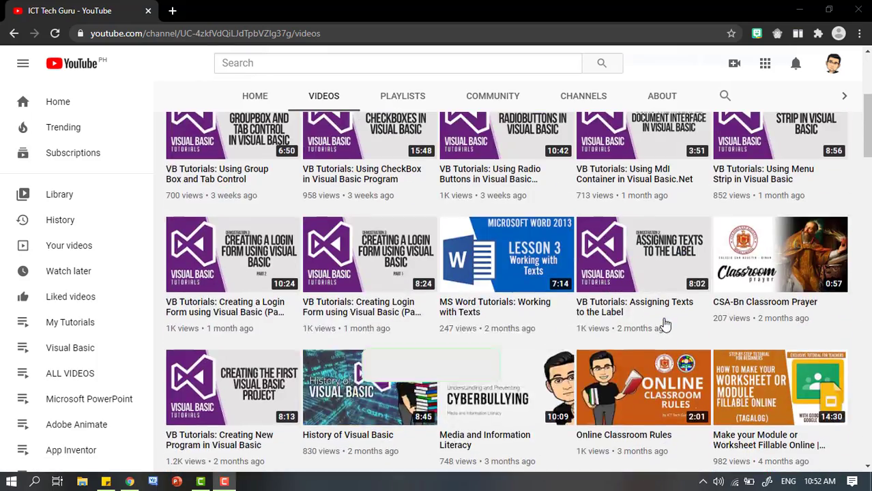
pyautogui.scroll(3, 664, 325)
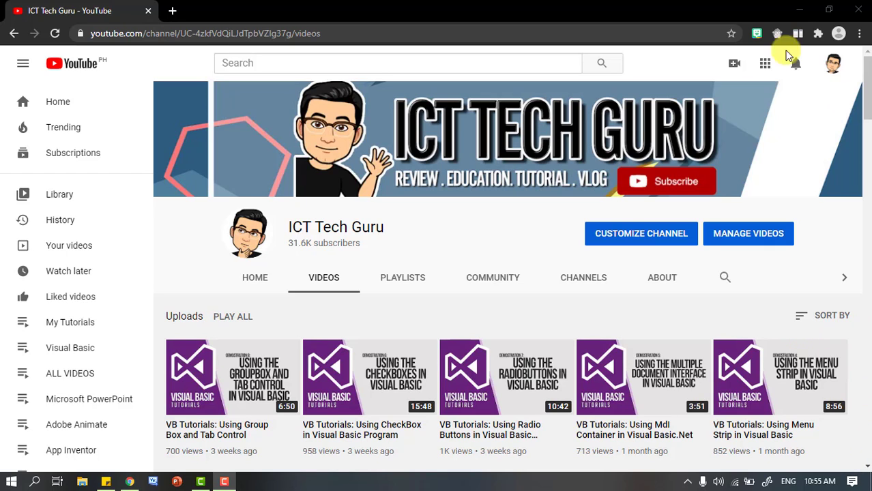
pyautogui.click(858, 34)
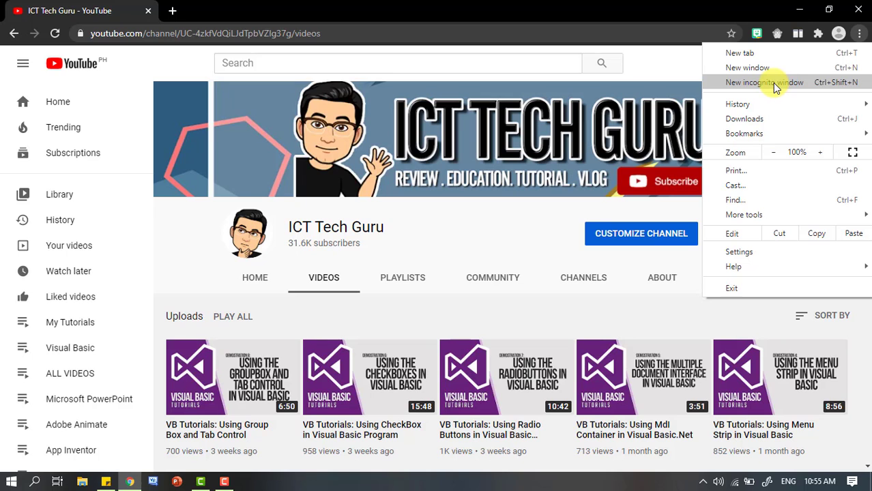
pyautogui.click(772, 82)
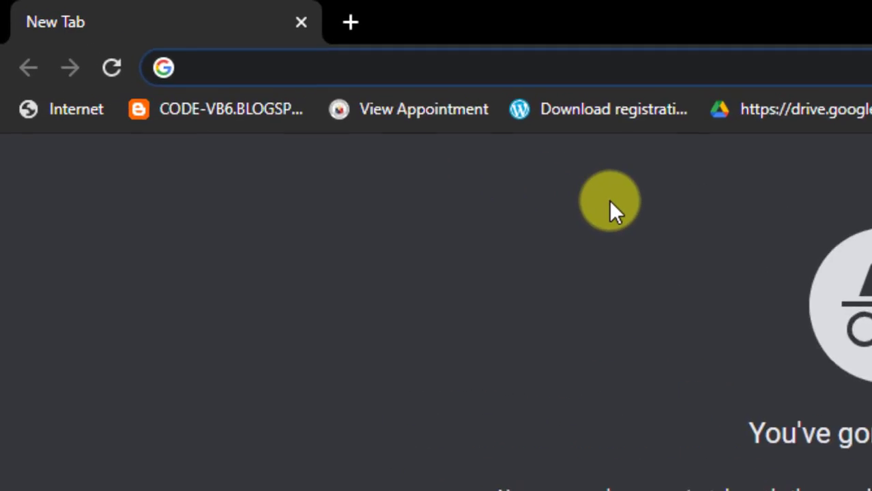
pyautogui.write('office')
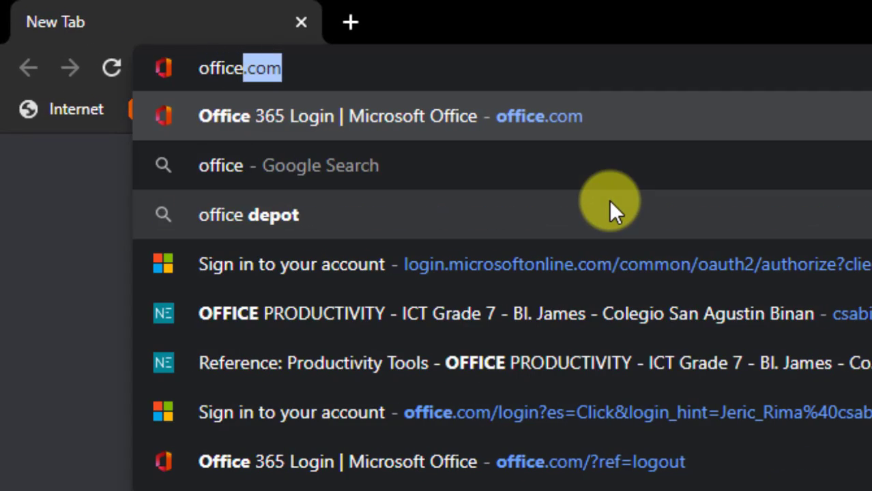
pyautogui.write('.com')
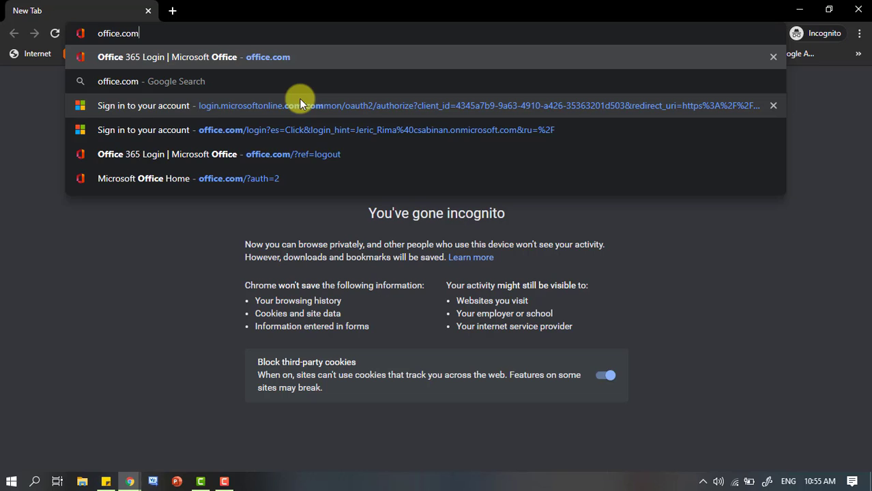
pyautogui.press('Return')
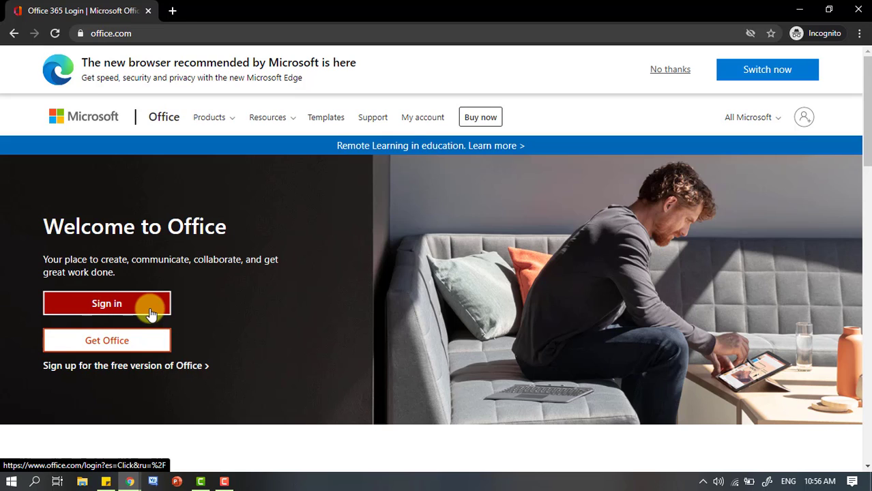
# Step: Choose Sign in on office.com, then follow the 'Create one!' link for a new account
pyautogui.click(151, 313)
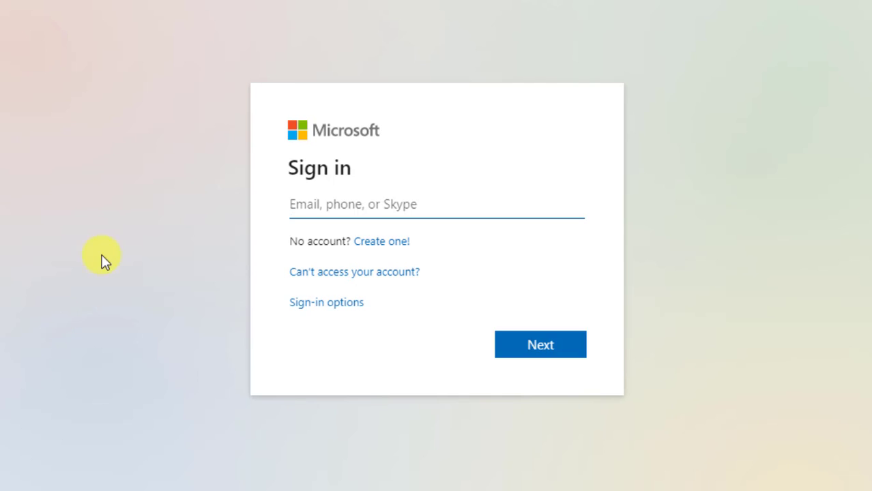
pyautogui.click(396, 244)
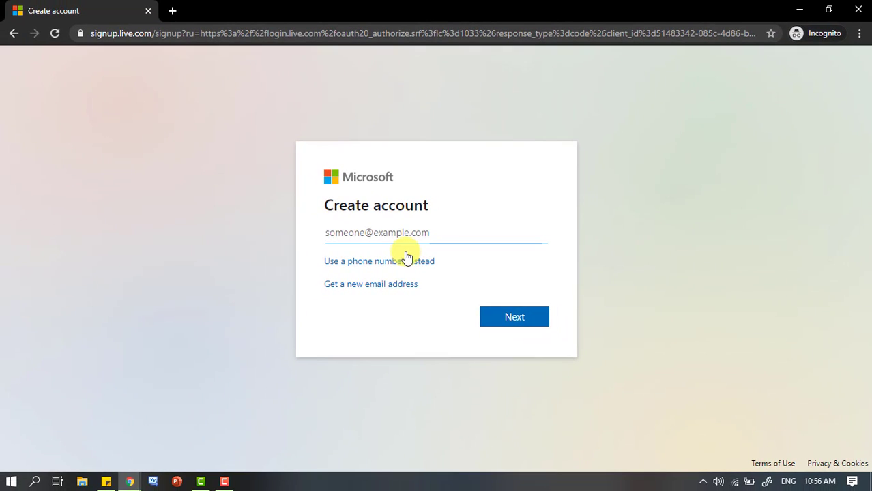
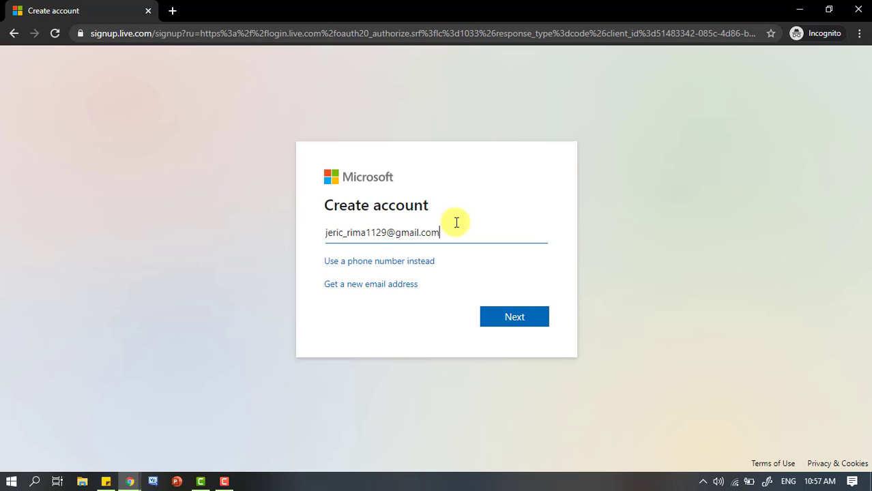
# Step: Submit the email, set an account password, and continue to email verification
pyautogui.click(519, 316)
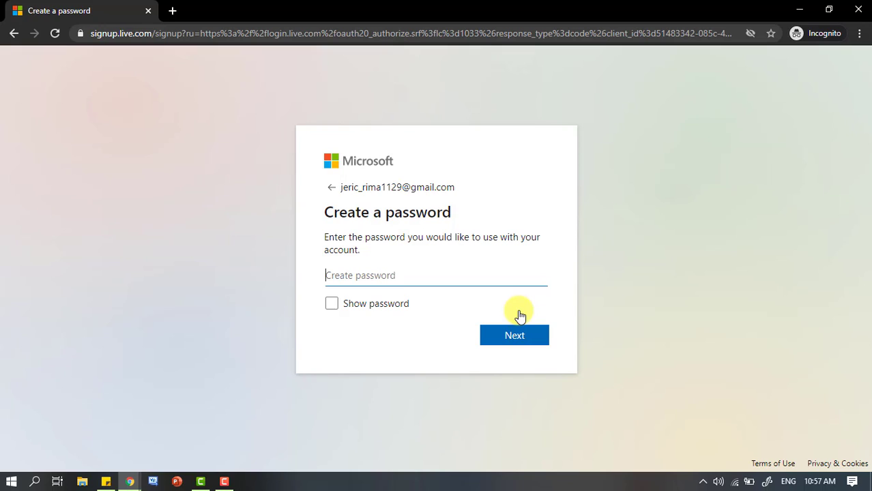
pyautogui.write('••')
pyautogui.write('••••••')
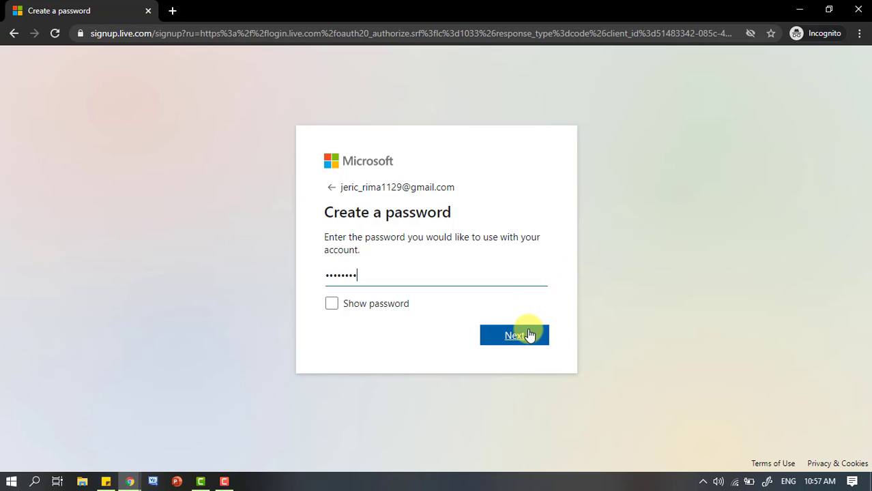
pyautogui.click(529, 335)
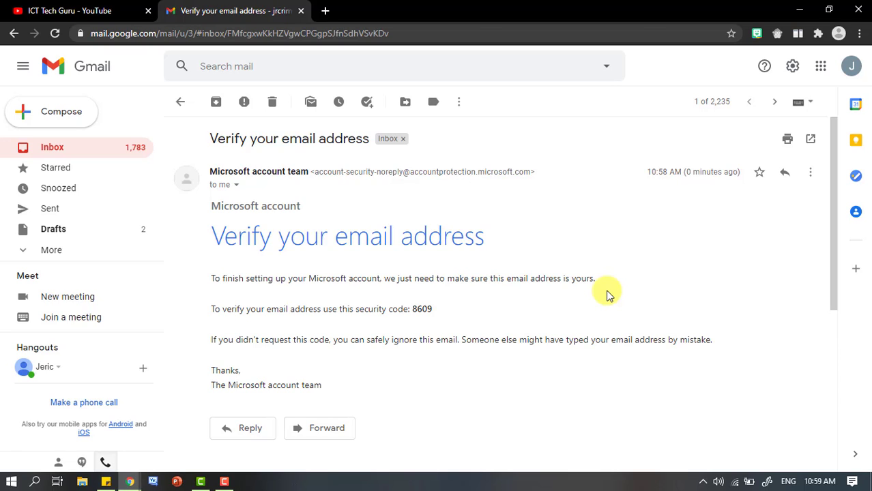
pyautogui.scroll(-3, 440, 280)
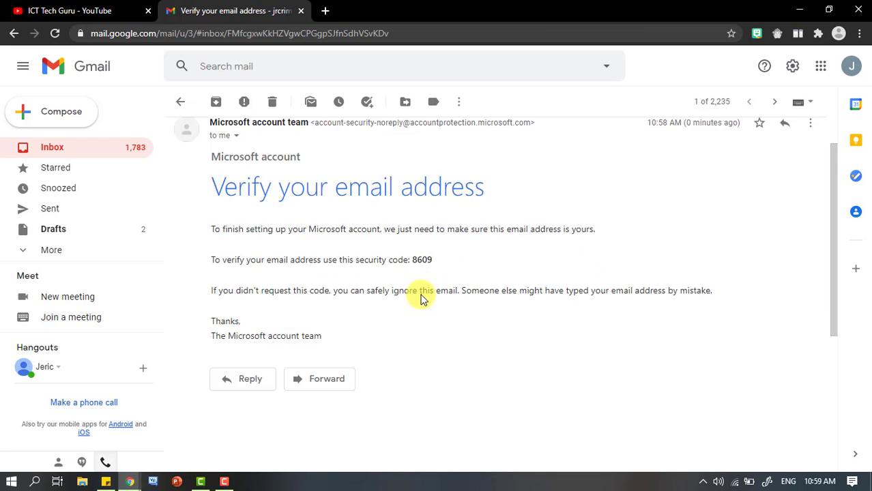
pyautogui.scroll(3, 437, 260)
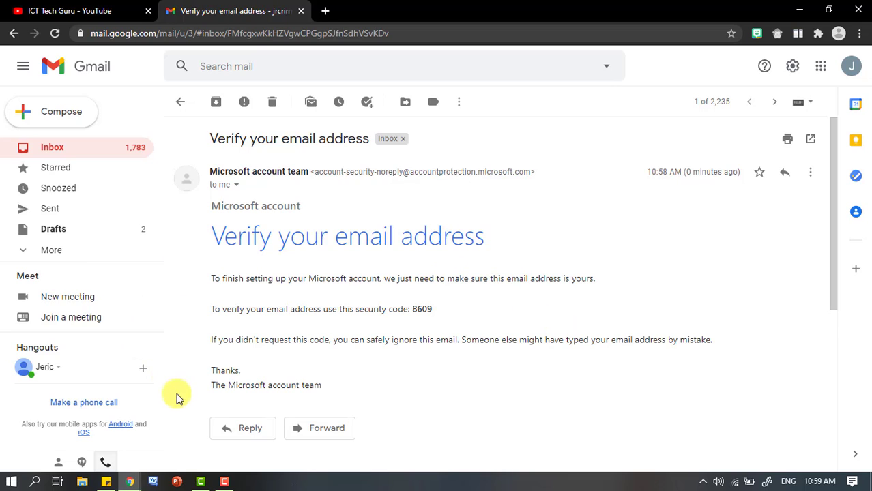
pyautogui.click(129, 482)
pyautogui.click(198, 429)
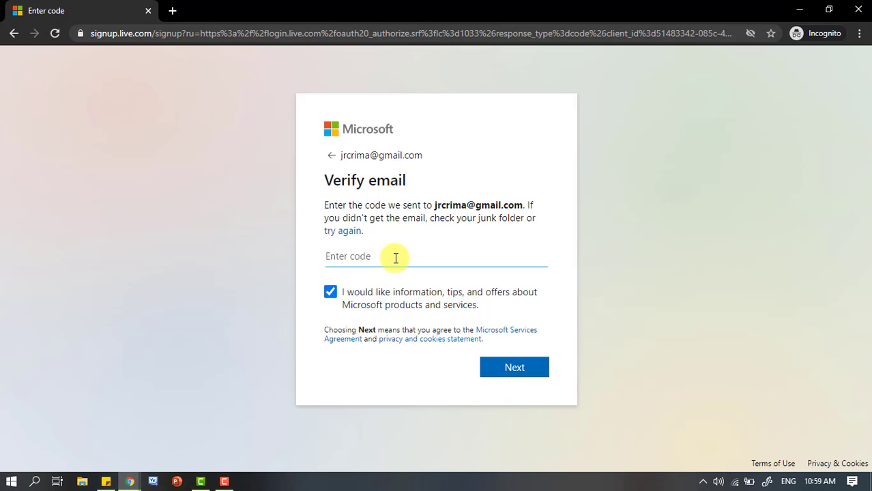
# Step: Get the verification code from Gmail and submit it in the Enter code field
pyautogui.click(133, 483)
pyautogui.click(135, 413)
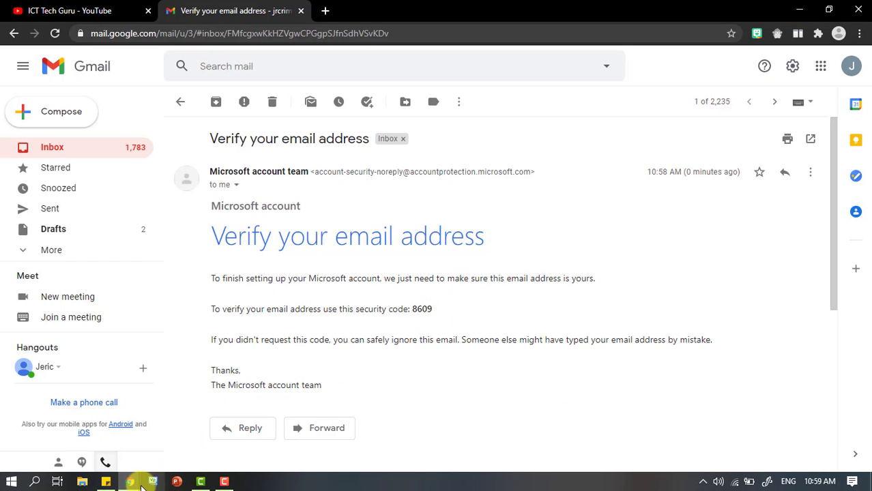
pyautogui.moveTo(130, 482)
pyautogui.click(204, 437)
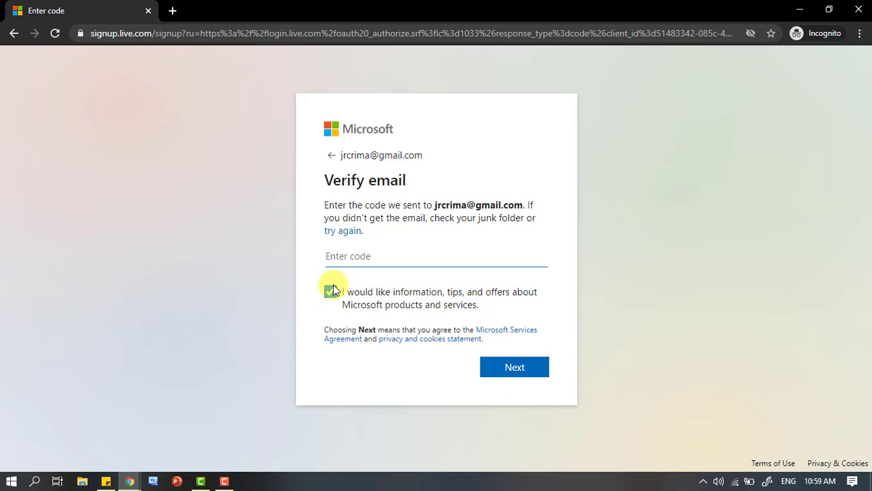
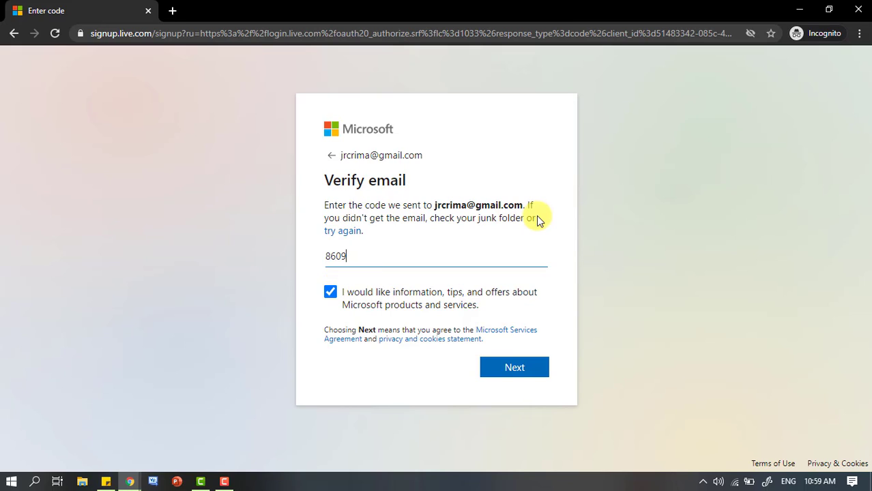
pyautogui.click(541, 374)
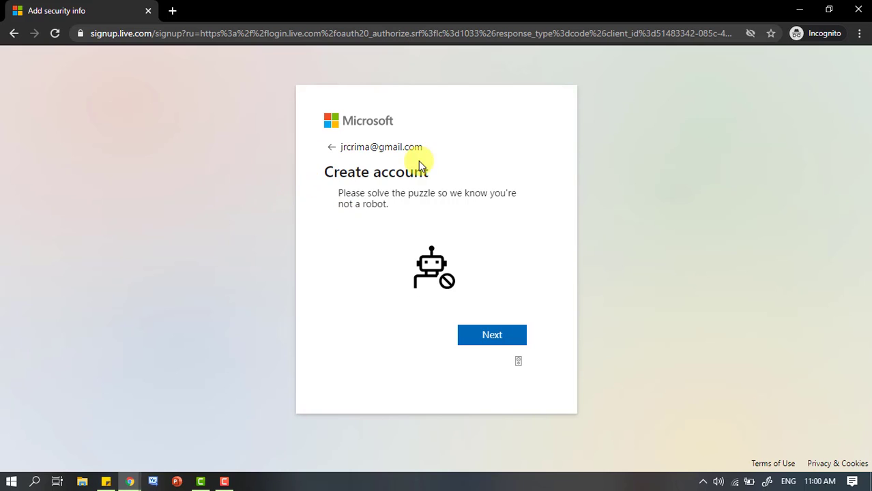
# Step: Pass the not-a-robot puzzle by picking the spiral galaxy image
pyautogui.click(508, 338)
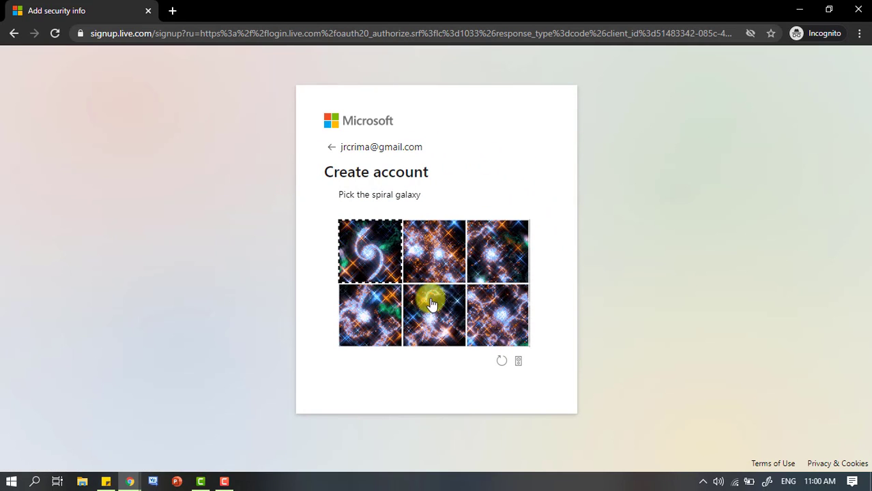
pyautogui.click(388, 273)
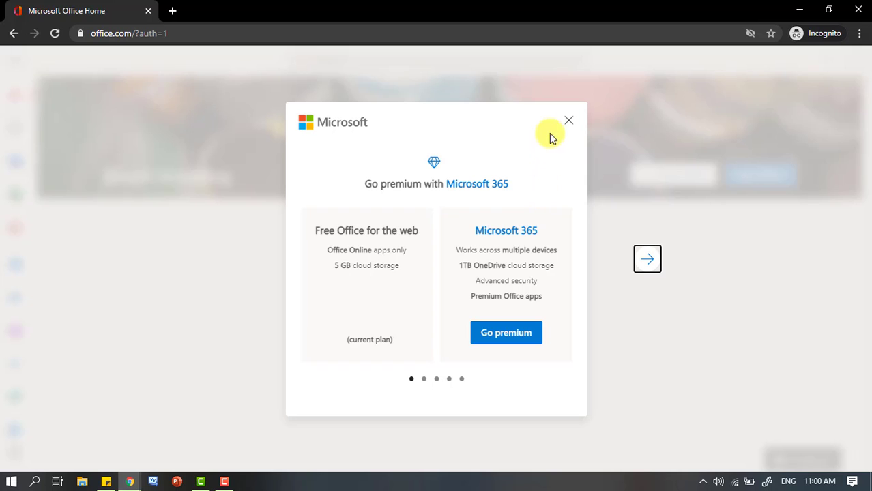
# Step: Close the Go premium offer and dismiss the app launcher tip
pyautogui.click(569, 124)
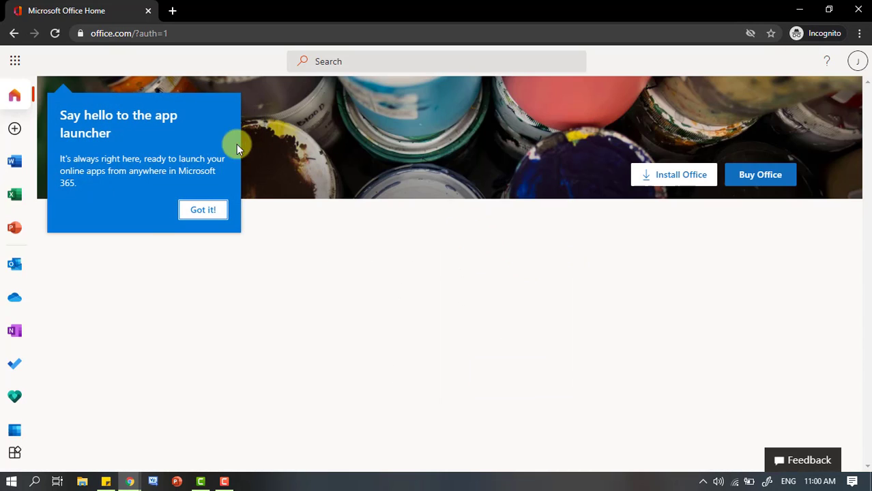
pyautogui.click(224, 212)
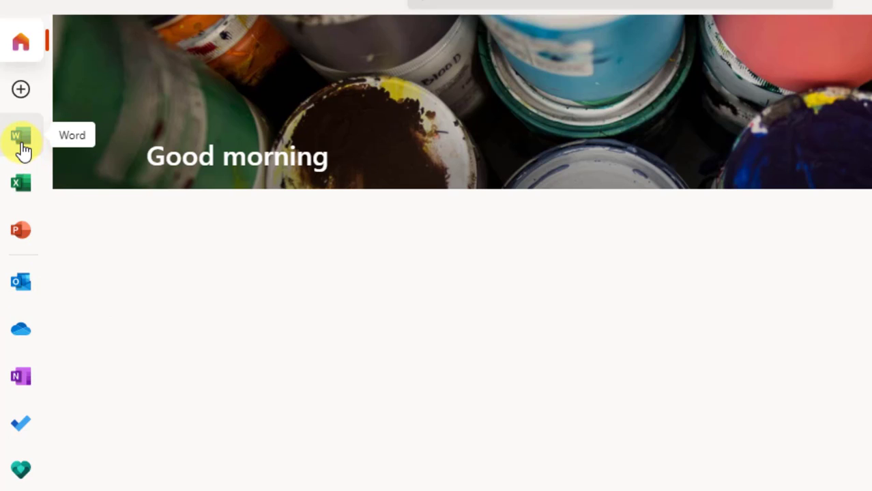
# Step: Create a new blank Word document from the Word start page and begin identity verification
pyautogui.click(21, 143)
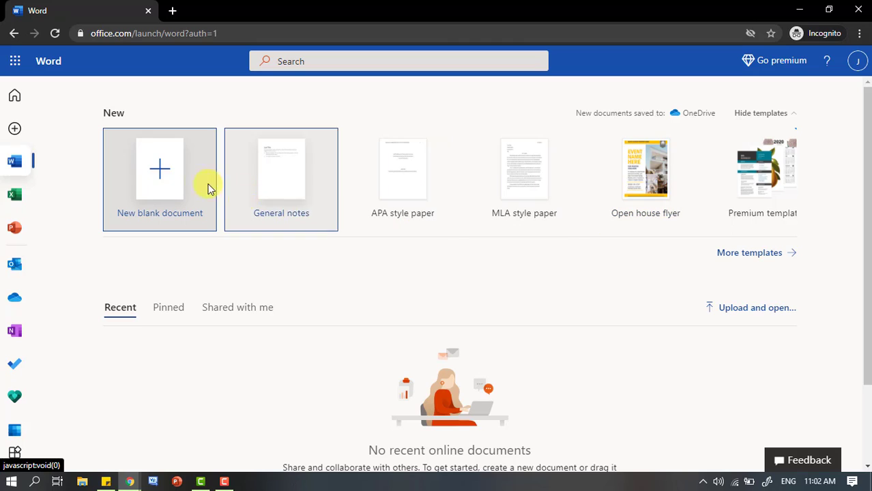
pyautogui.click(175, 175)
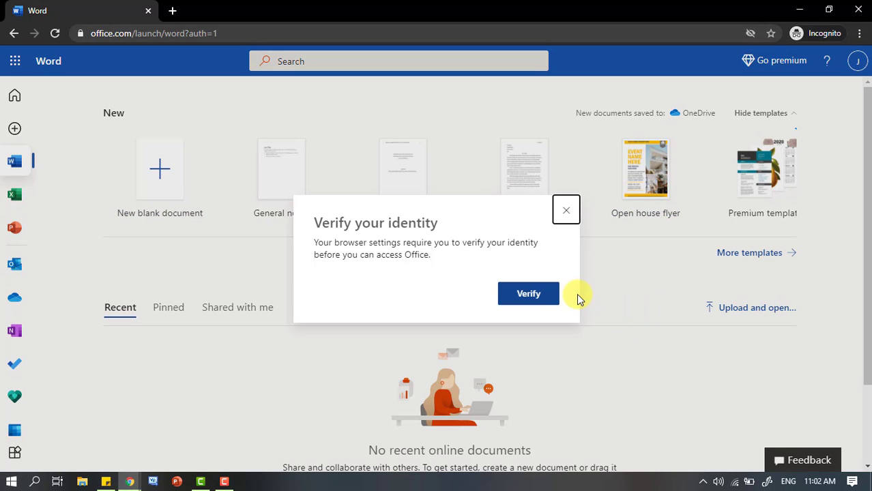
pyautogui.click(527, 295)
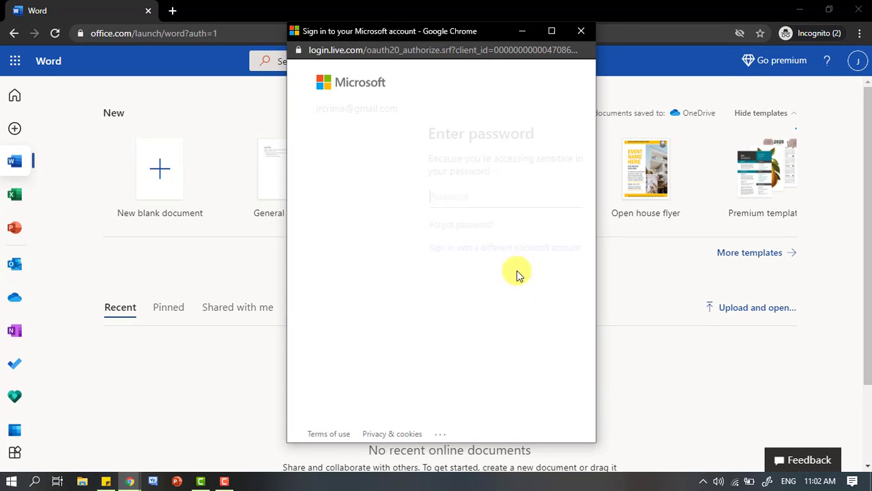
# Step: Enter the account password to verify identity and sign in
pyautogui.click(387, 196)
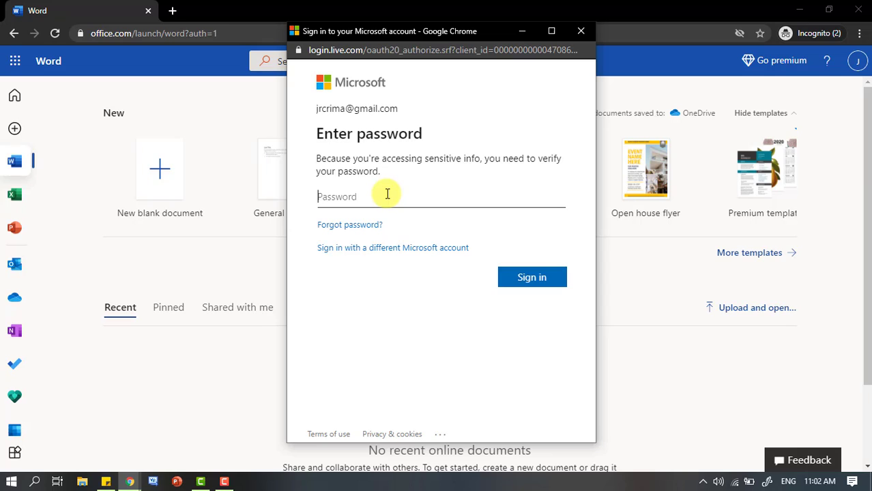
pyautogui.write('•••••••')
pyautogui.write('•')
pyautogui.click(541, 279)
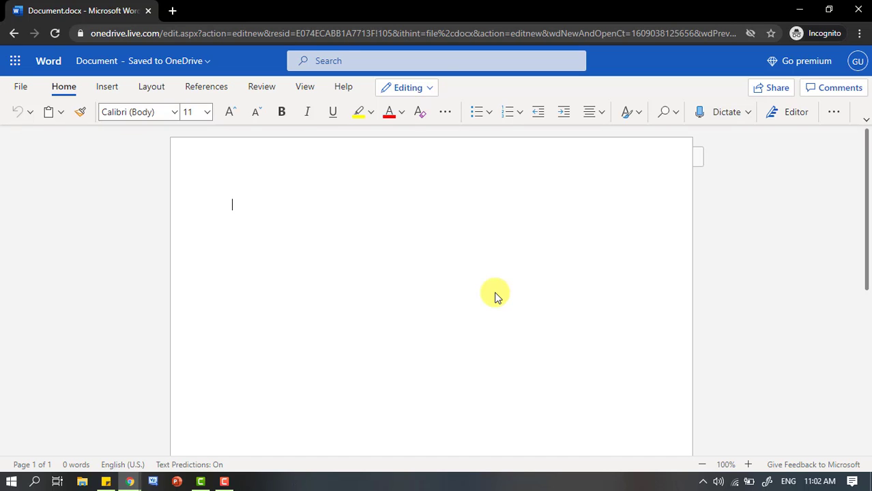
# Step: Tour the Insert, Layout, References, Review, View and Help ribbon tabs in the blank document
pyautogui.click(496, 296)
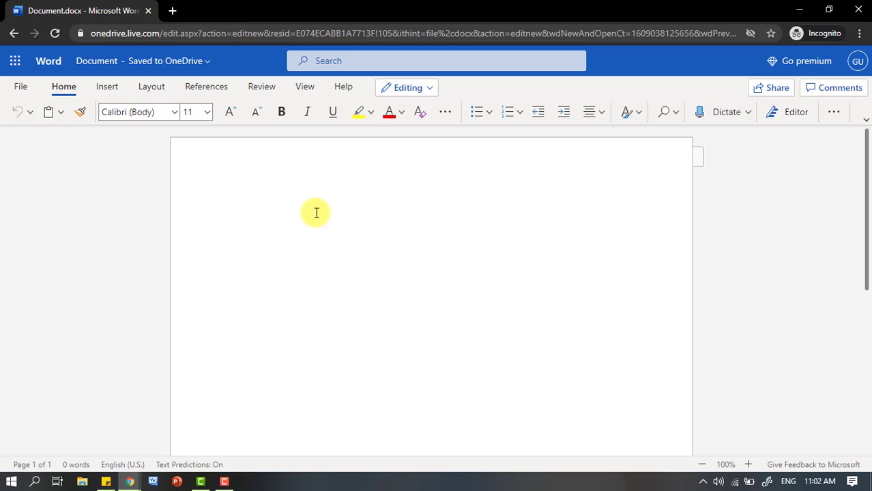
pyautogui.click(102, 89)
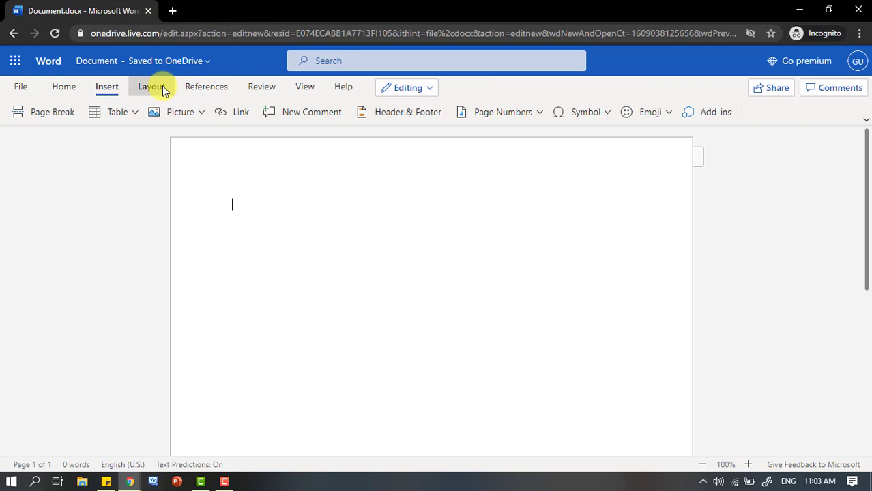
pyautogui.click(157, 87)
pyautogui.click(204, 88)
pyautogui.click(262, 88)
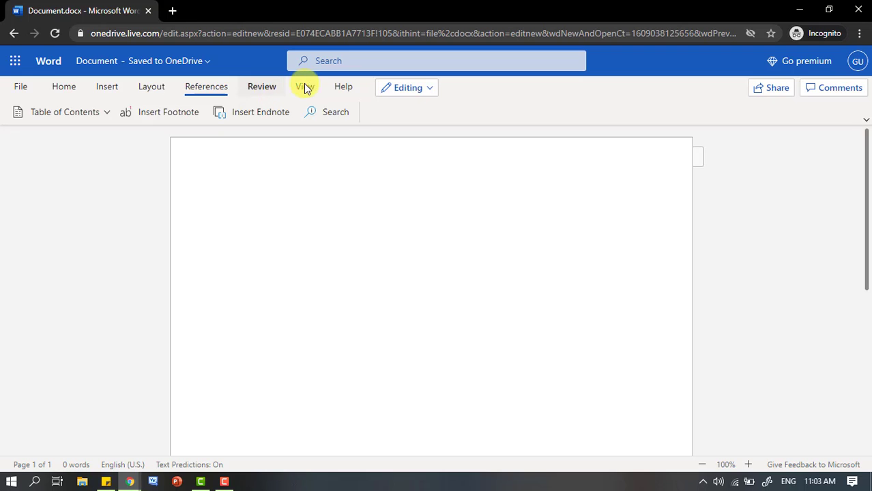
pyautogui.click(306, 89)
pyautogui.click(343, 90)
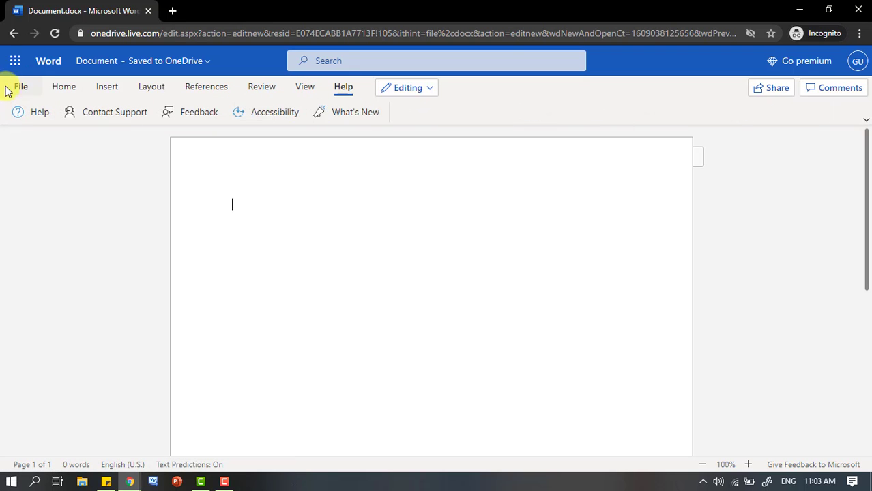
# Step: Glance at the File options, then return to the Office home page
pyautogui.click(21, 86)
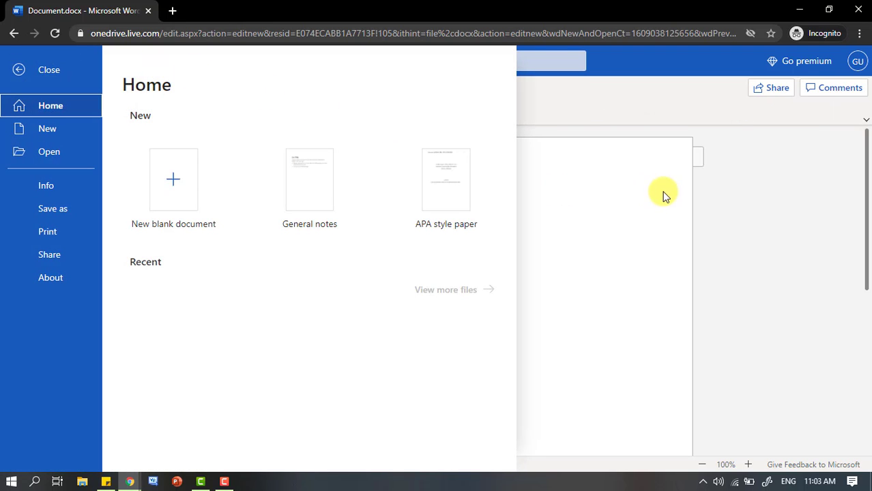
pyautogui.click(621, 200)
pyautogui.click(14, 34)
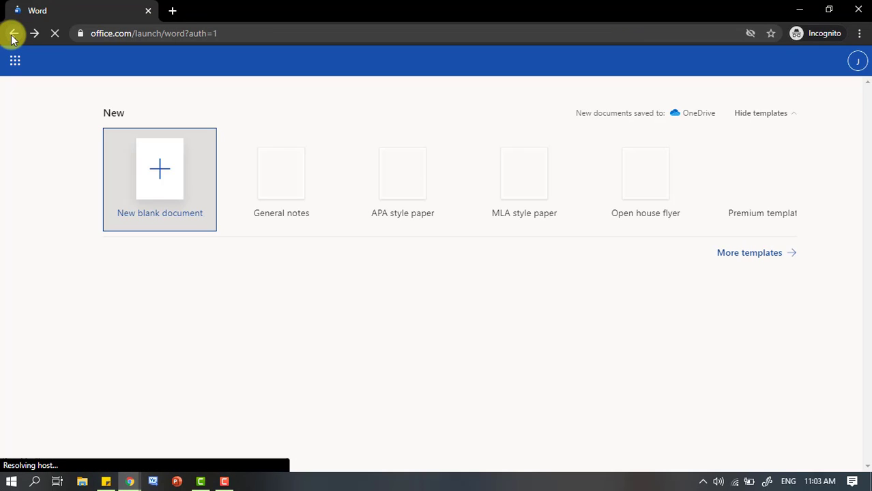
pyautogui.click(11, 34)
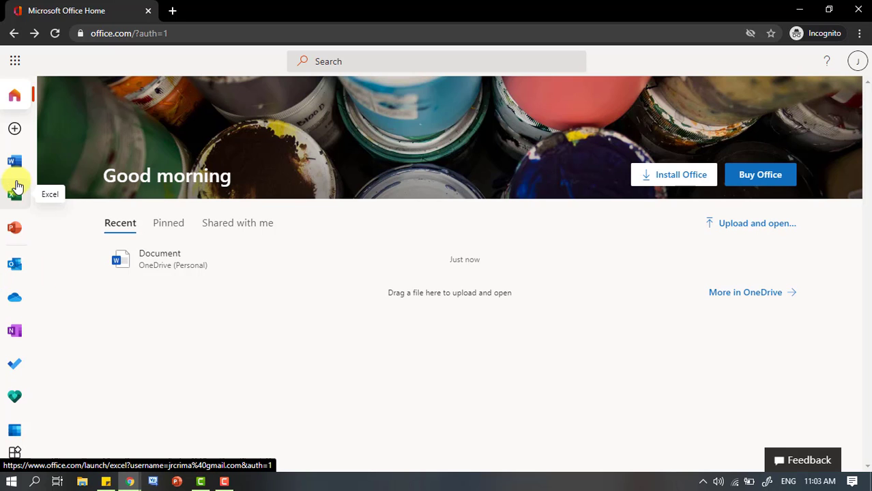
# Step: Create a new blank Excel workbook from the Excel start page
pyautogui.click(16, 194)
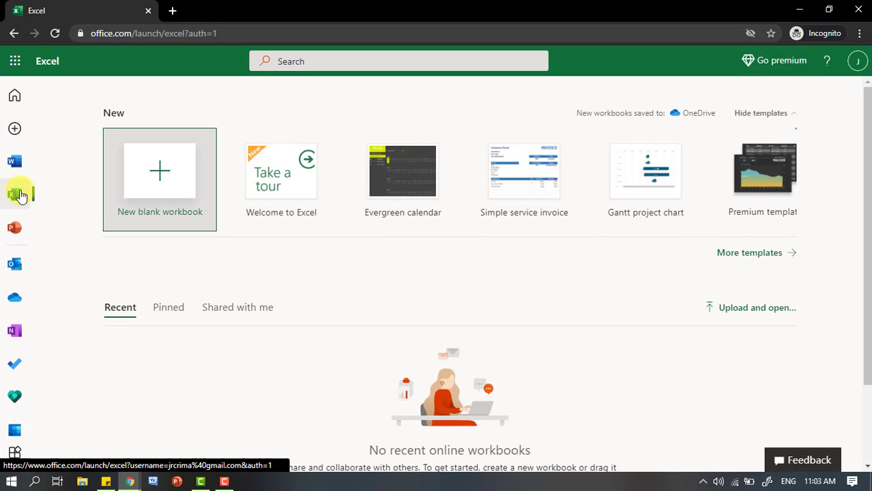
pyautogui.scroll(-2, 682, 307)
pyautogui.scroll(2, 645, 401)
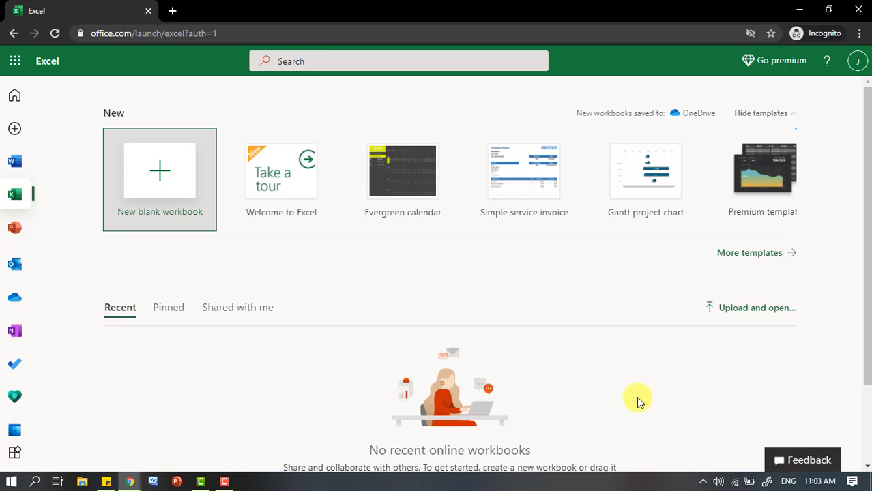
pyautogui.click(156, 172)
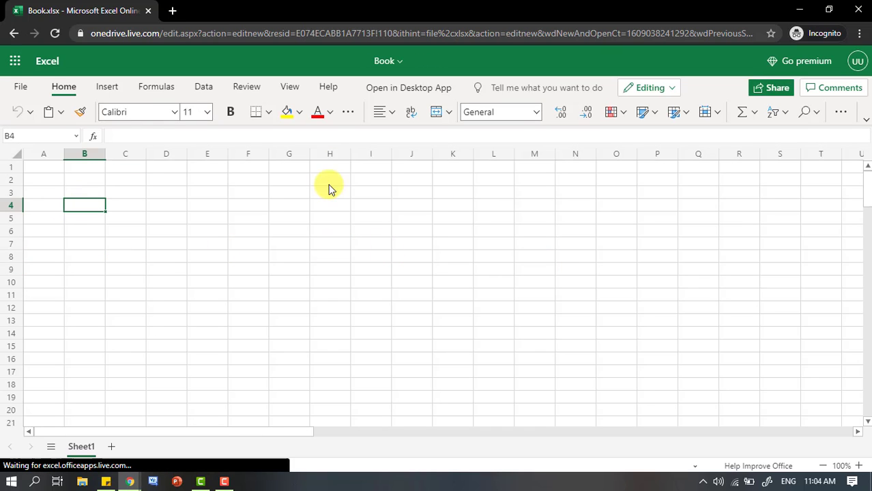
# Step: Select cell P18, browse the Insert through View ribbon tabs, then go back to Office home
pyautogui.click(672, 381)
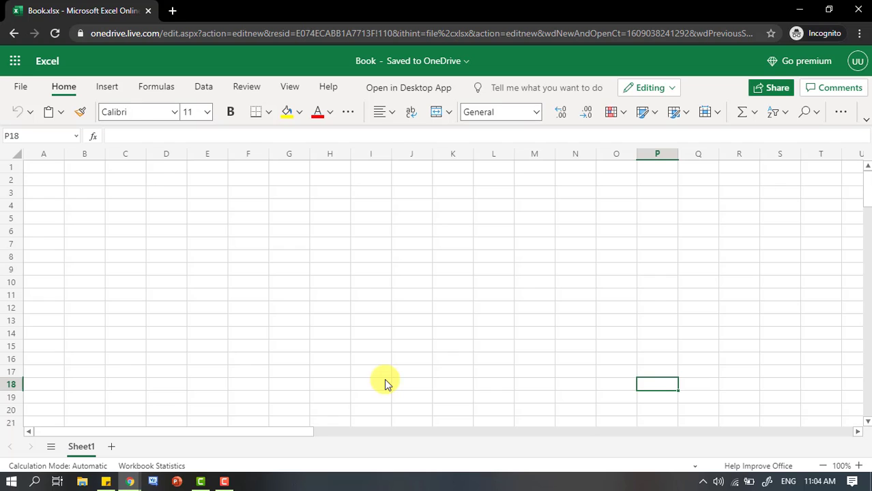
pyautogui.click(107, 87)
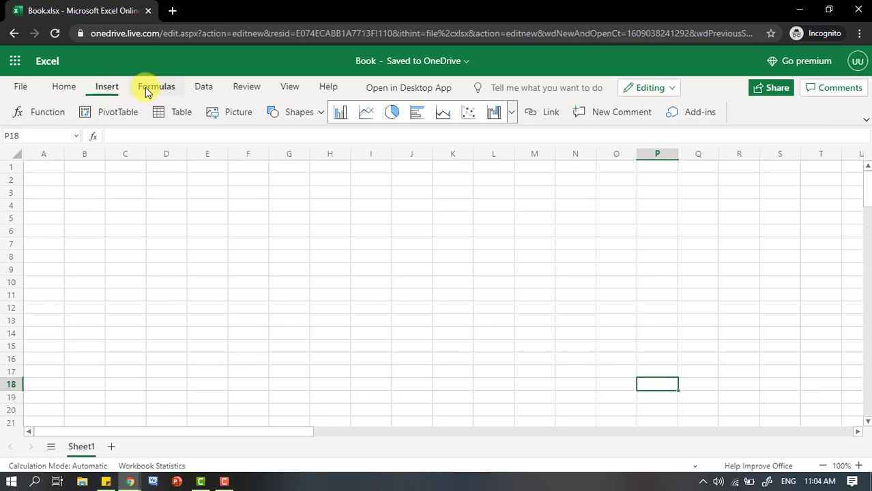
pyautogui.click(156, 88)
pyautogui.click(203, 87)
pyautogui.click(246, 87)
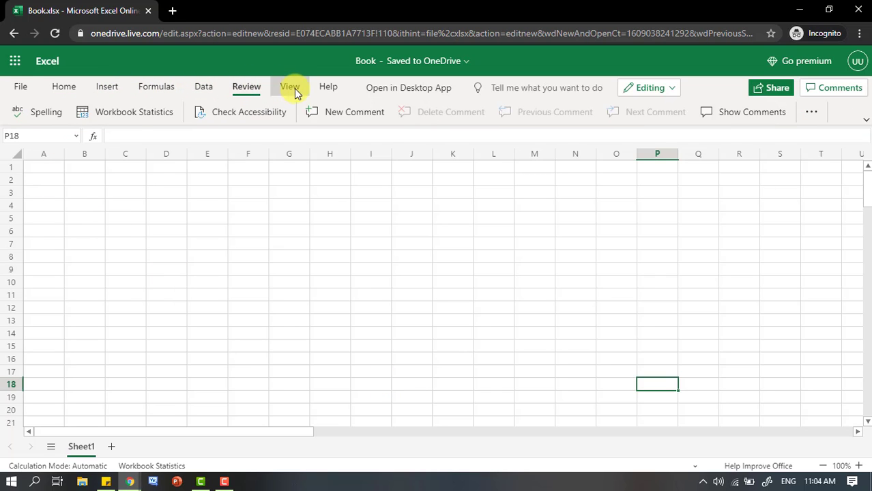
pyautogui.click(292, 87)
pyautogui.click(67, 89)
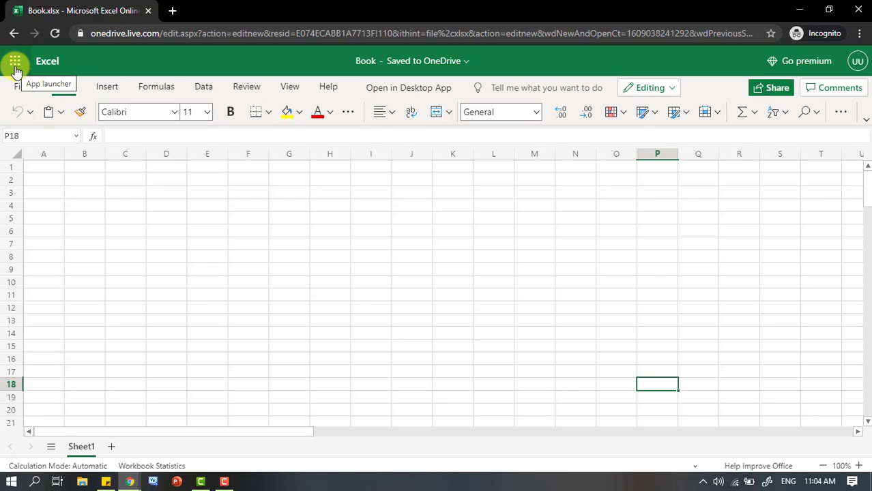
pyautogui.click(9, 34)
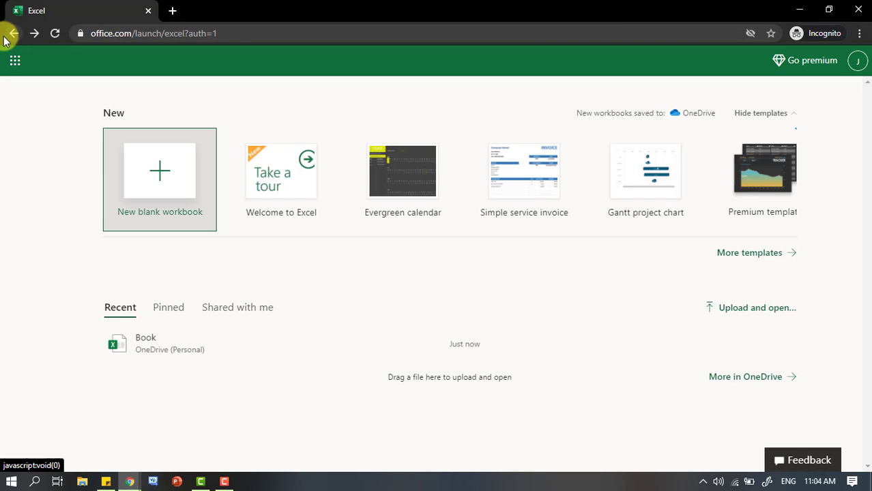
pyautogui.click(8, 36)
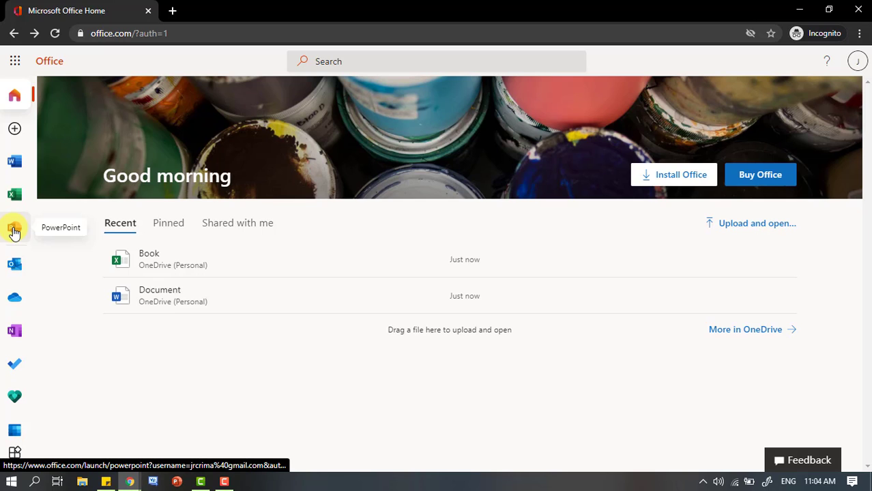
# Step: Create a new blank PowerPoint presentation and close the Designer suggestions pane
pyautogui.click(14, 232)
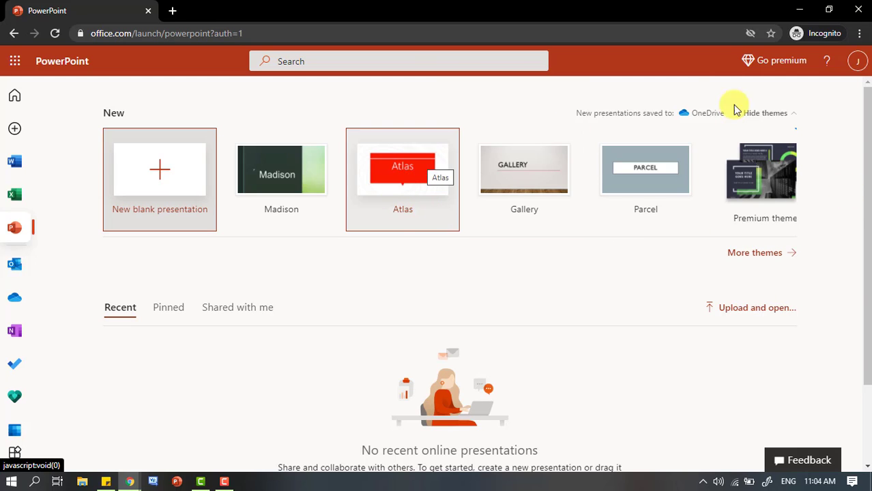
pyautogui.click(188, 176)
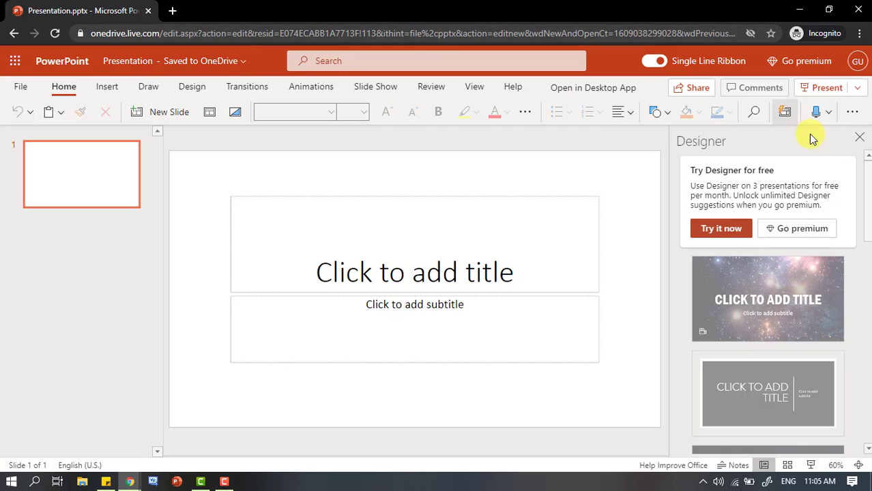
pyautogui.click(859, 137)
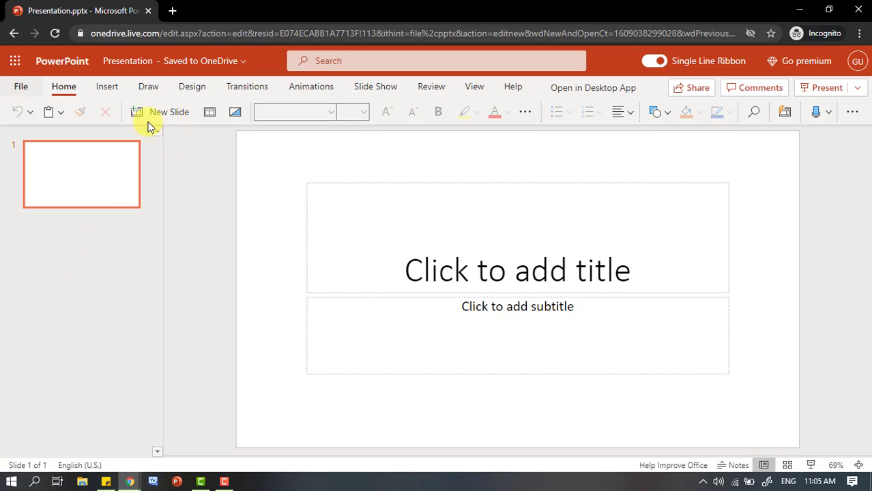
# Step: Enter 'ICT TECH GURU' as the title of the first slide
pyautogui.click(480, 260)
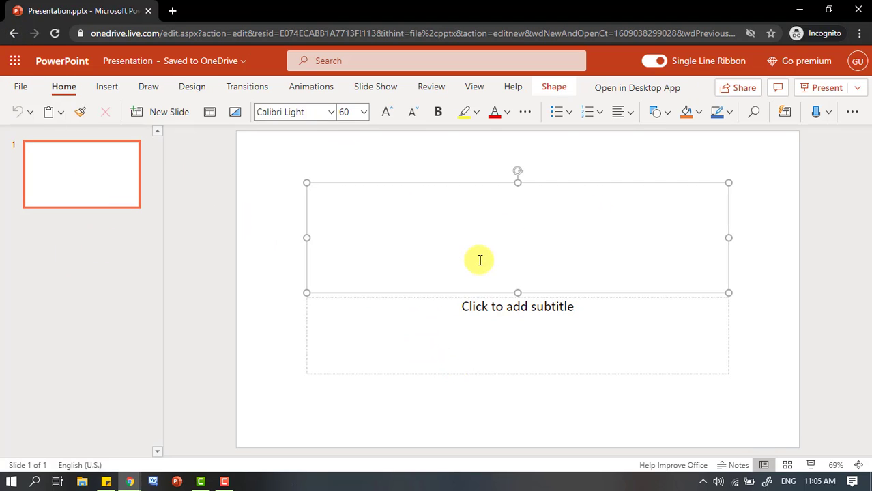
pyautogui.write('ICT')
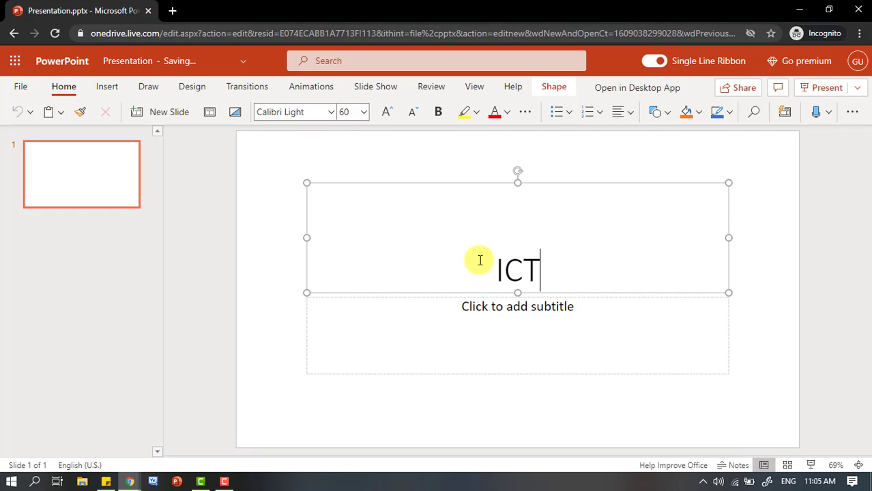
pyautogui.write(' TECH GURU')
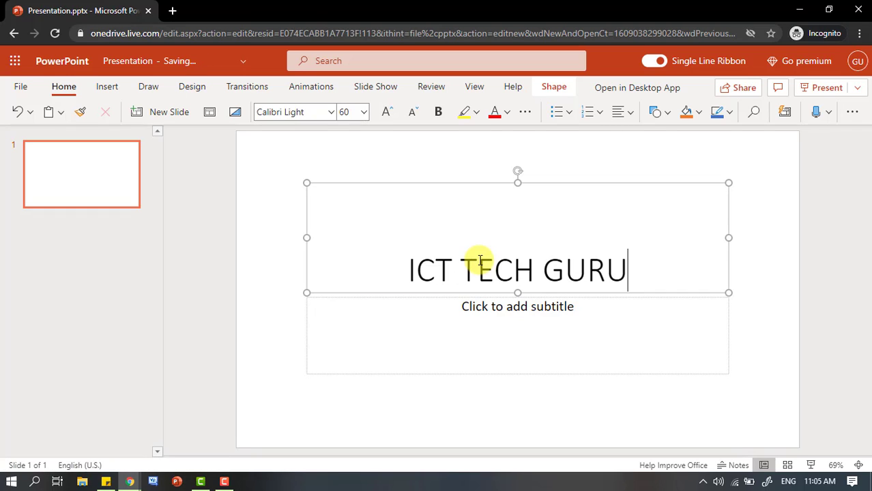
pyautogui.click(278, 166)
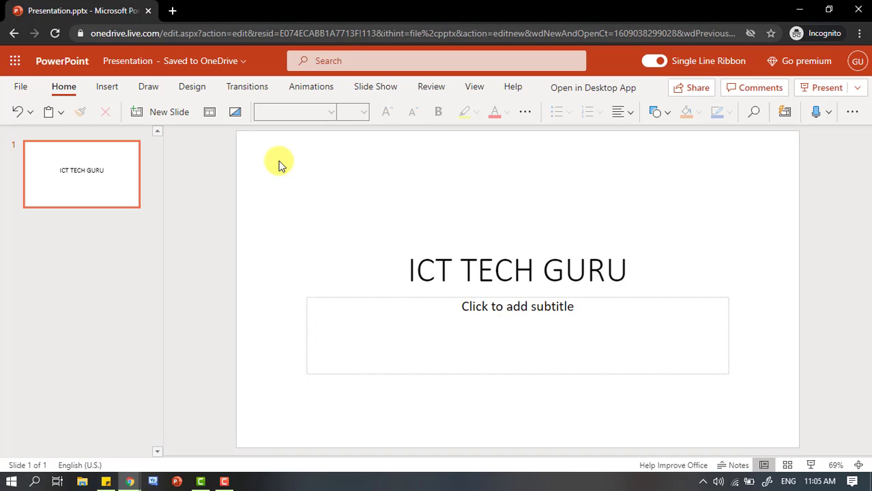
# Step: In the File menu, view the Open, Save a Copy and Download As pages
pyautogui.click(23, 86)
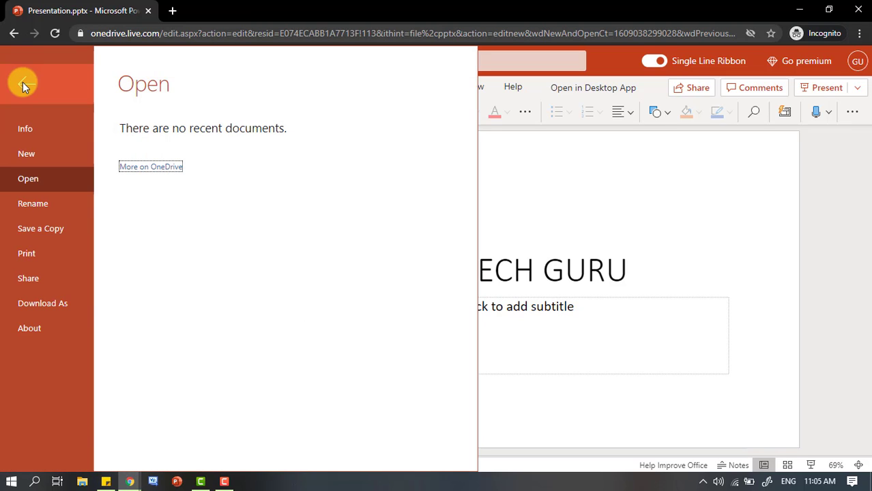
pyautogui.click(49, 232)
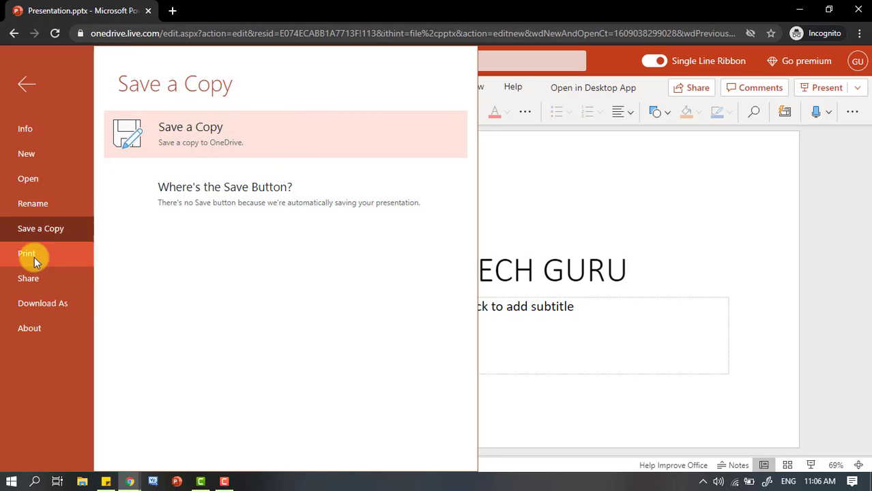
pyautogui.click(46, 311)
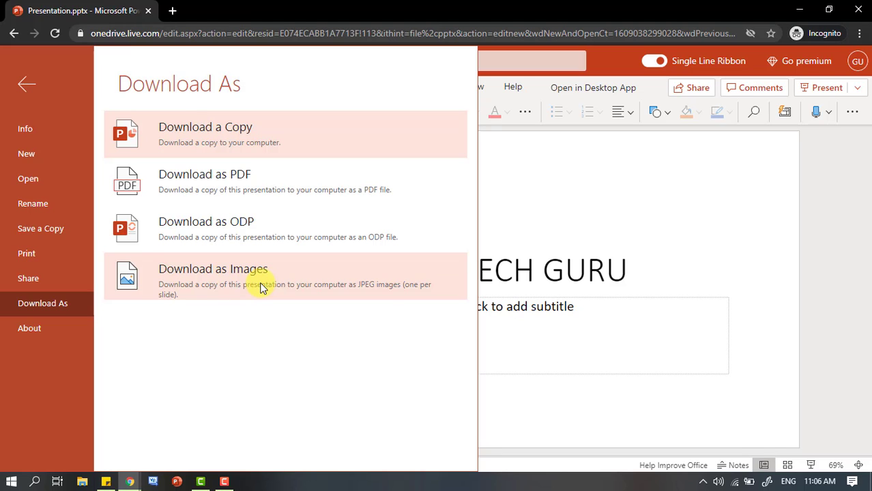
# Step: View the Print options, then return from the File menu to the slide editor
pyautogui.click(30, 263)
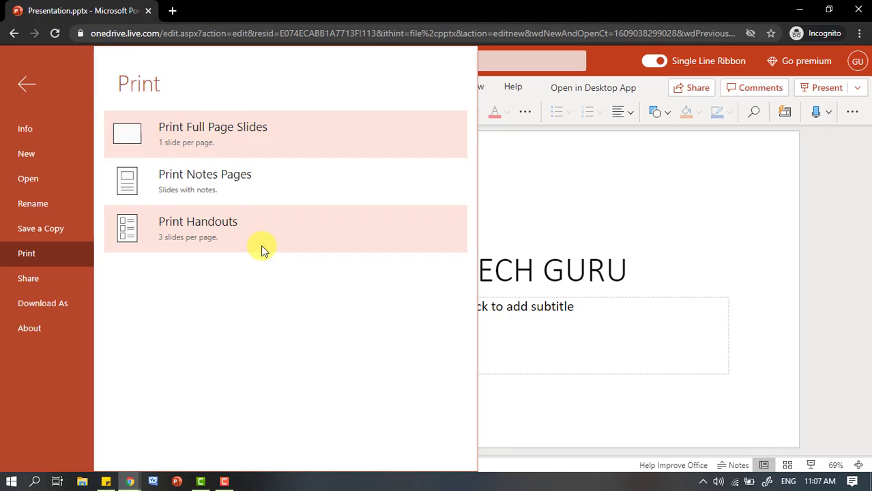
pyautogui.click(661, 196)
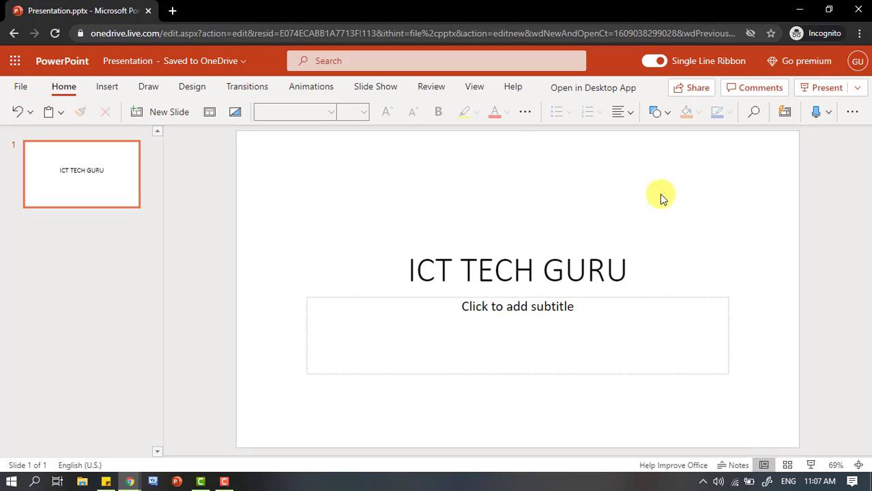
# Step: Open Office home in a new tab through the app launcher's Office link
pyautogui.click(14, 62)
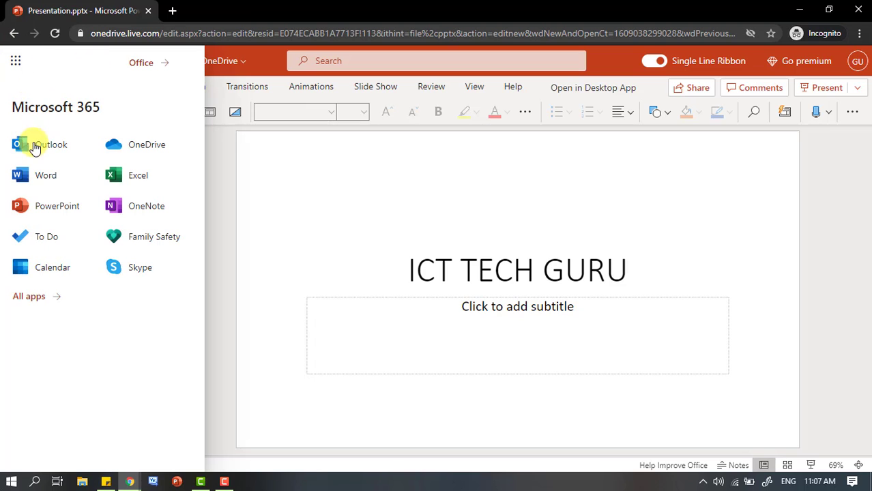
pyautogui.click(159, 64)
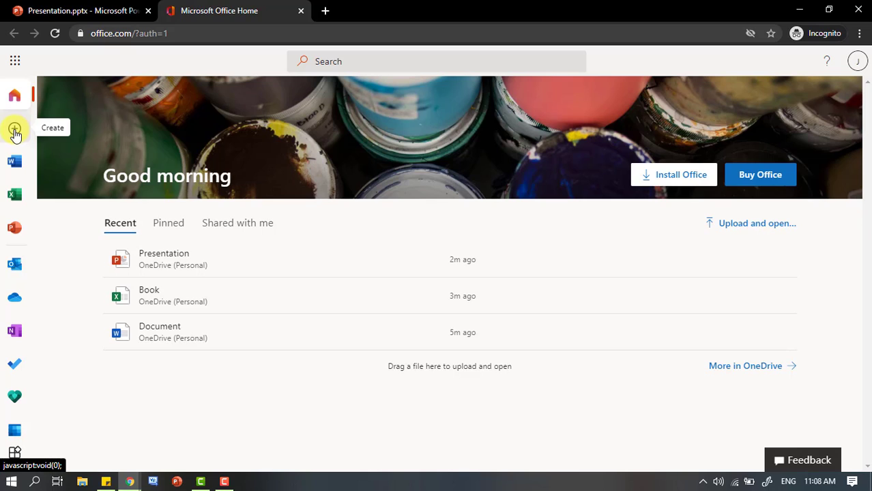
pyautogui.click(15, 133)
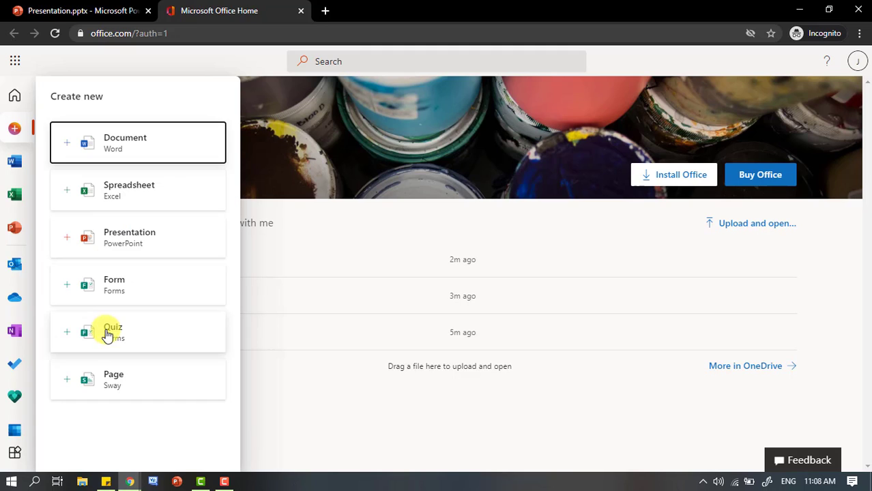
pyautogui.scroll(-1, 3, 327)
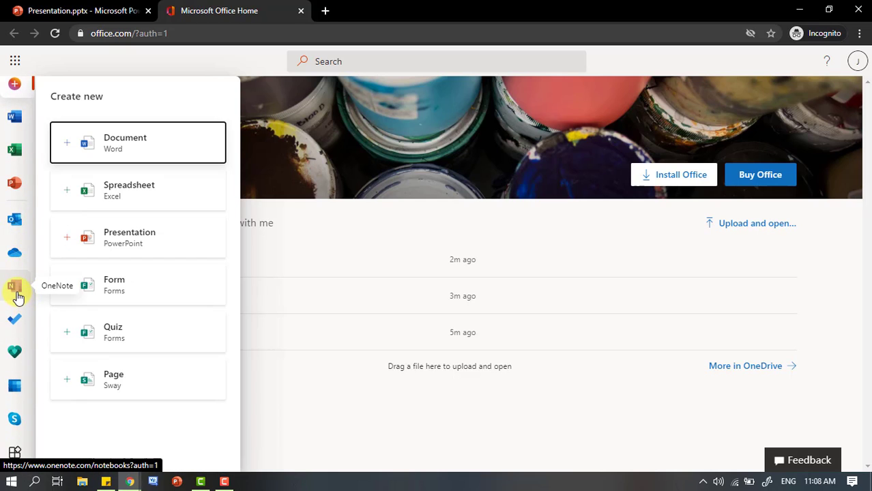
pyautogui.scroll(1, 17, 326)
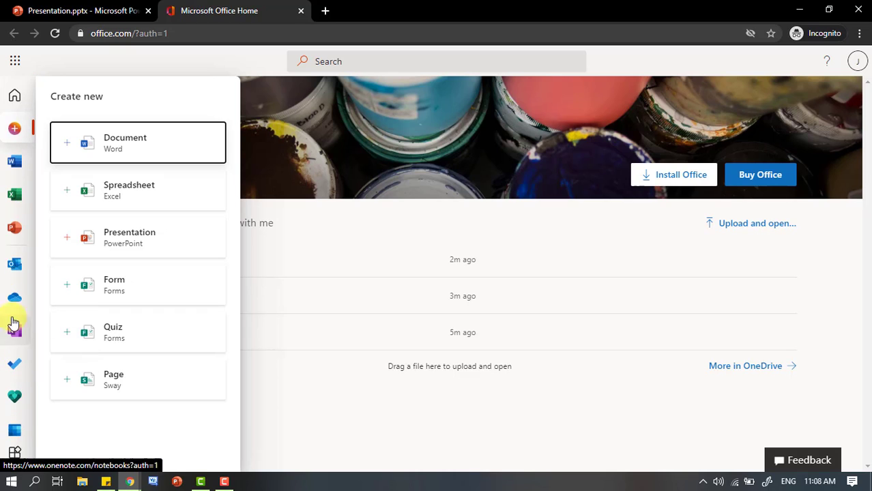
pyautogui.click(15, 129)
pyautogui.click(15, 129)
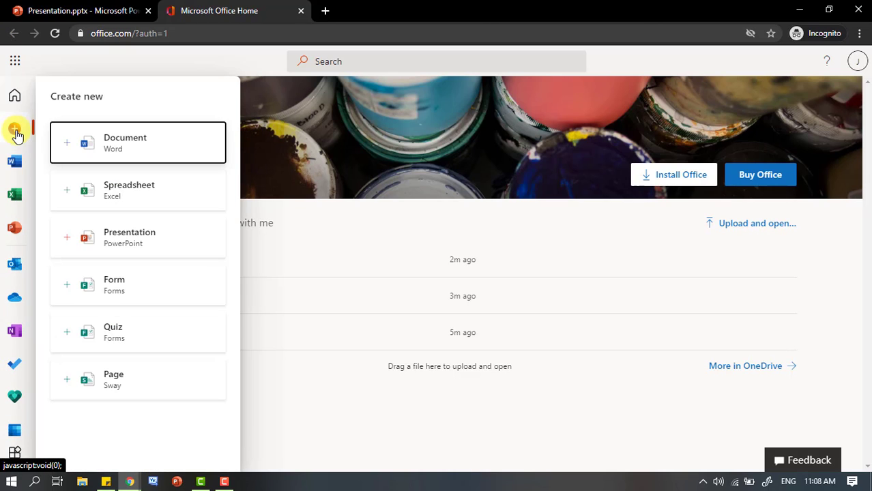
pyautogui.click(15, 130)
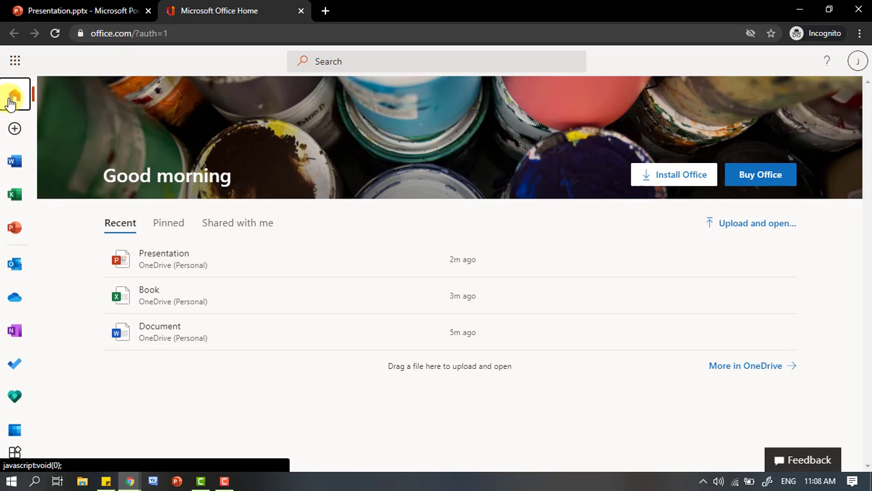
pyautogui.scroll(-1, 24, 295)
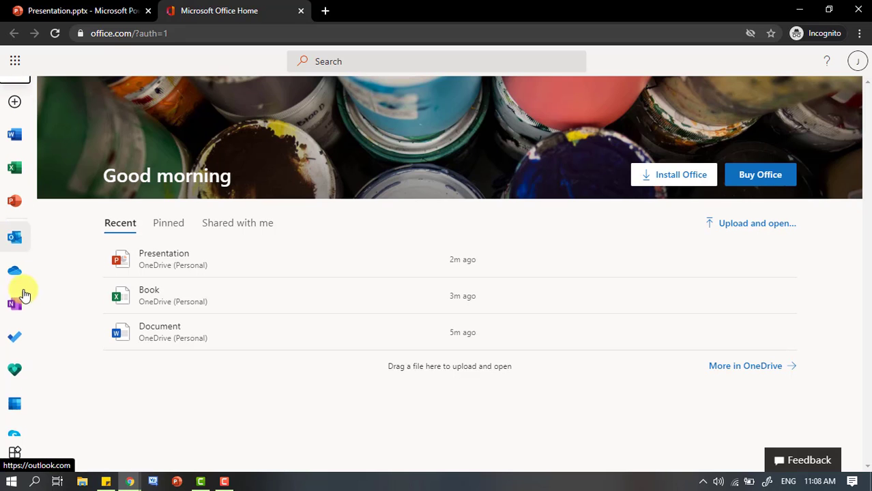
# Step: Open the All apps page and scroll through the Microsoft 365 apps from Calendar to Word
pyautogui.click(15, 454)
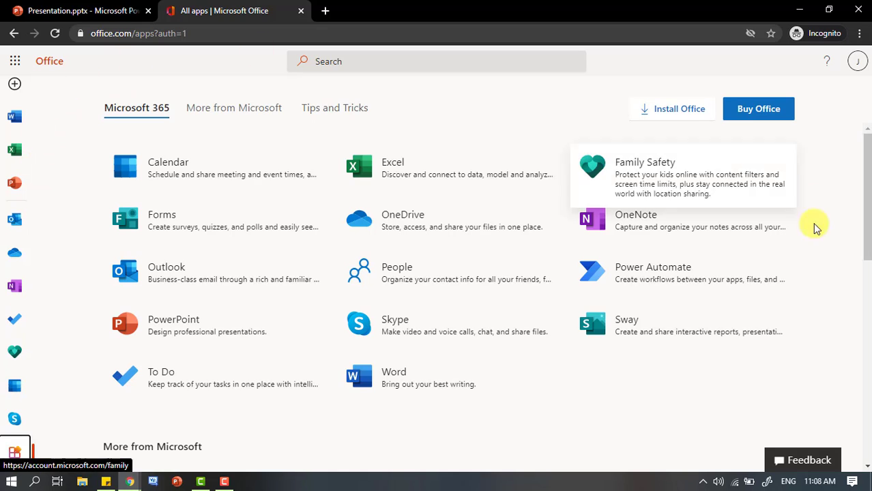
pyautogui.scroll(-1, 431, 208)
pyautogui.scroll(-2, 645, 285)
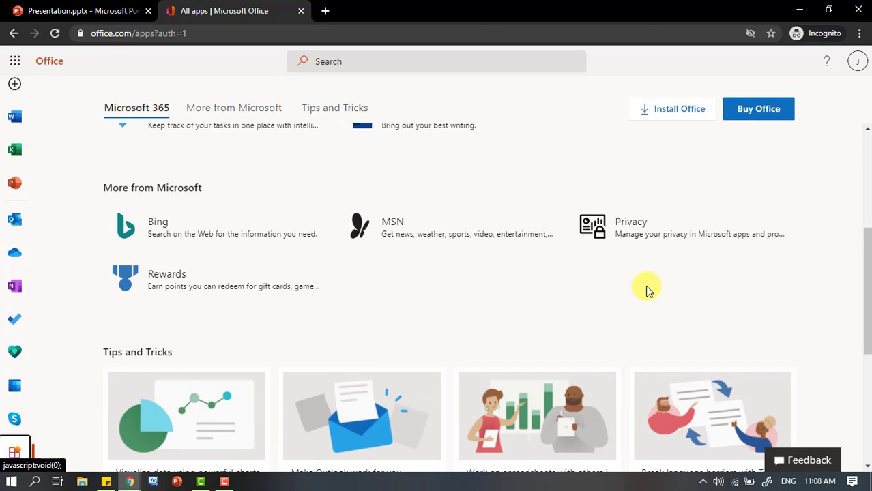
pyautogui.scroll(-3, 619, 294)
pyautogui.scroll(5, 614, 294)
pyautogui.scroll(1, 612, 284)
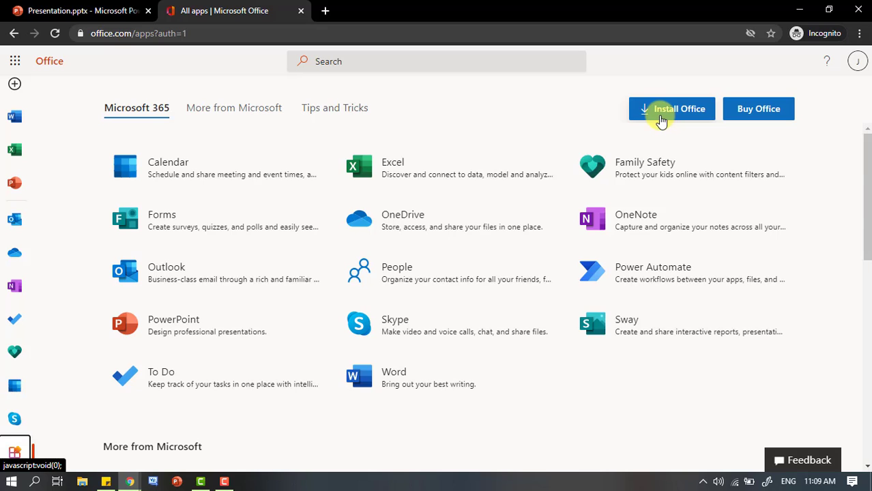
pyautogui.scroll(-3, 631, 208)
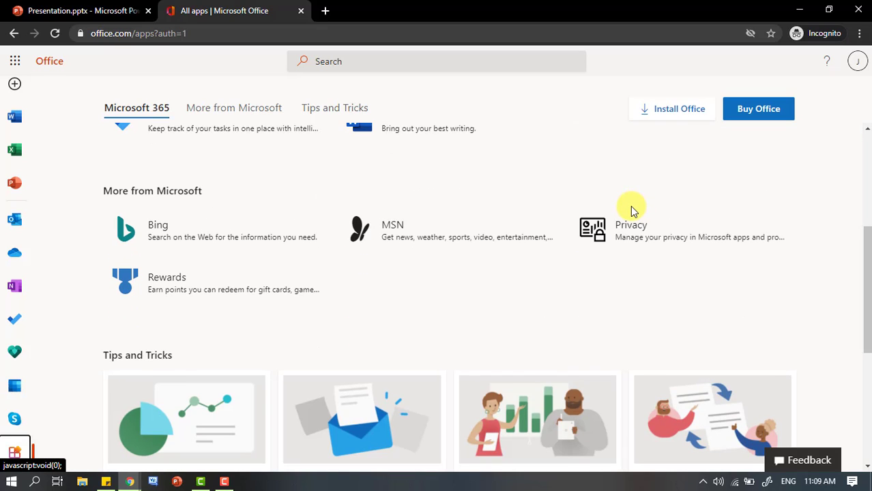
pyautogui.scroll(3, 356, 225)
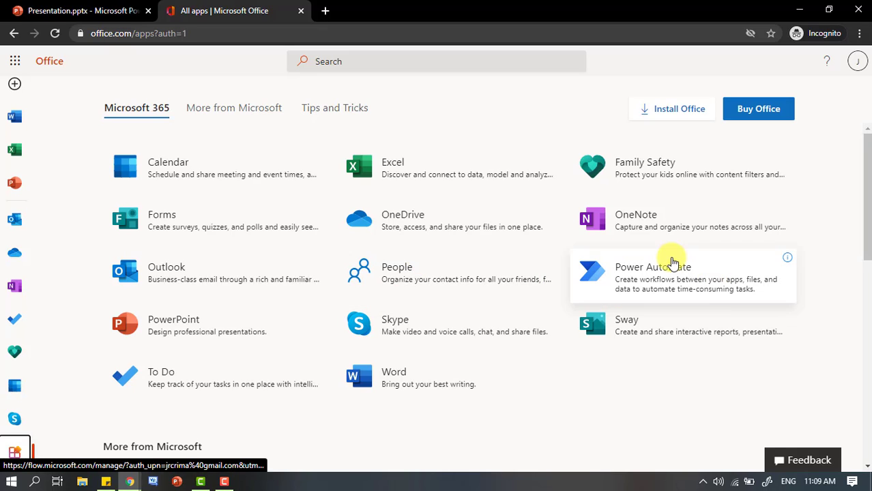
pyautogui.moveTo(675, 331)
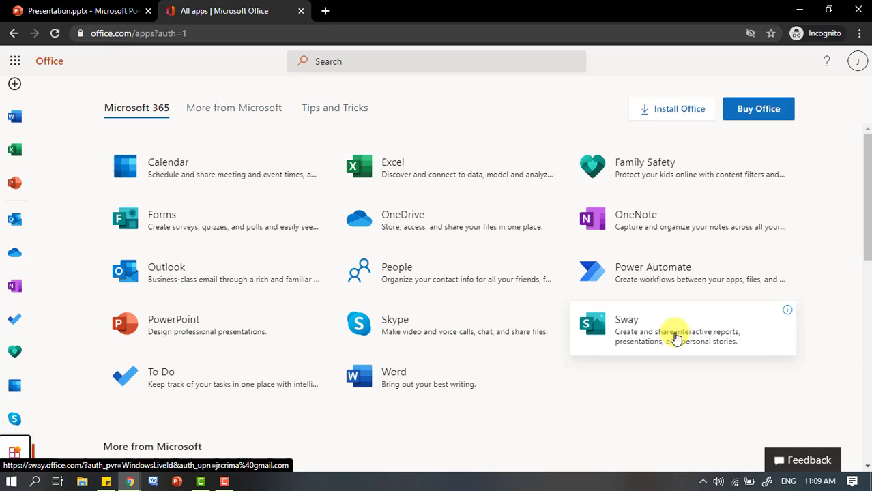
pyautogui.scroll(-2, 379, 317)
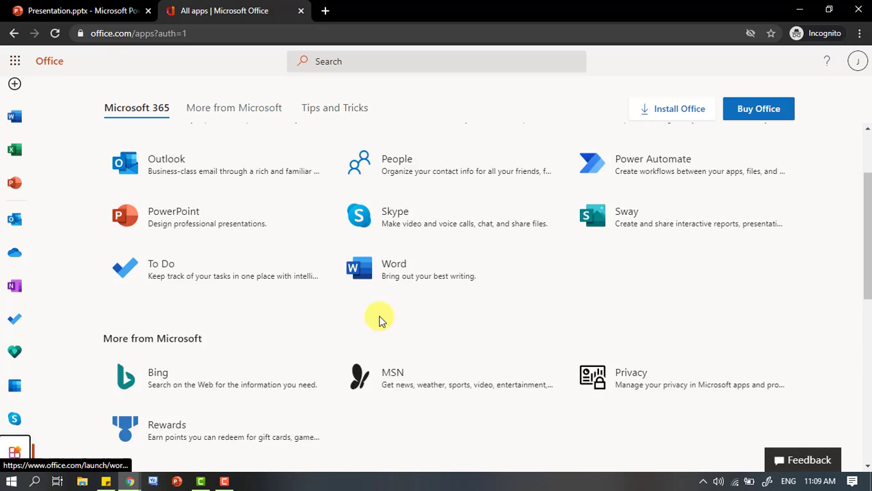
pyautogui.scroll(-2, 368, 309)
pyautogui.scroll(4, 709, 215)
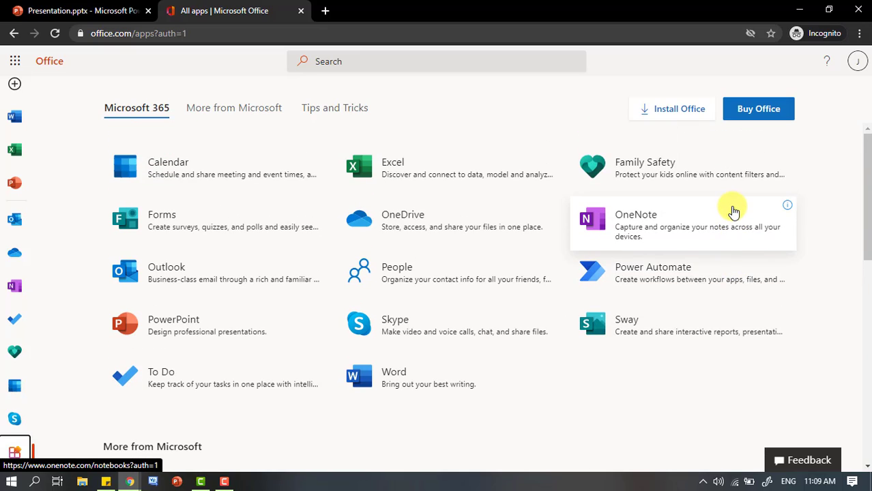